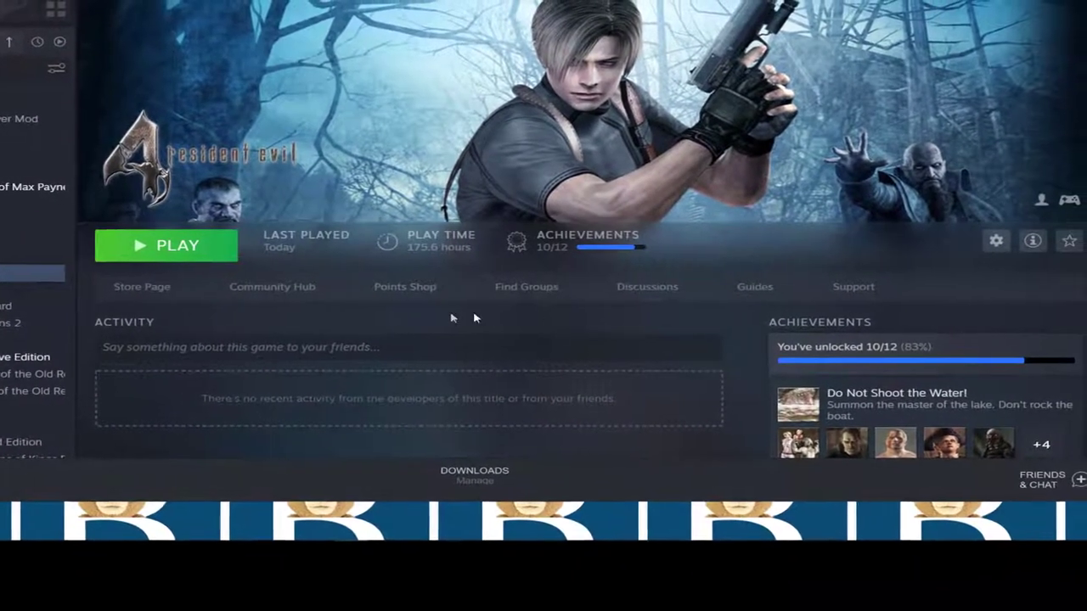
Open Resident Evil 4's management options from the gear icon on its library page.
left_click(995, 243)
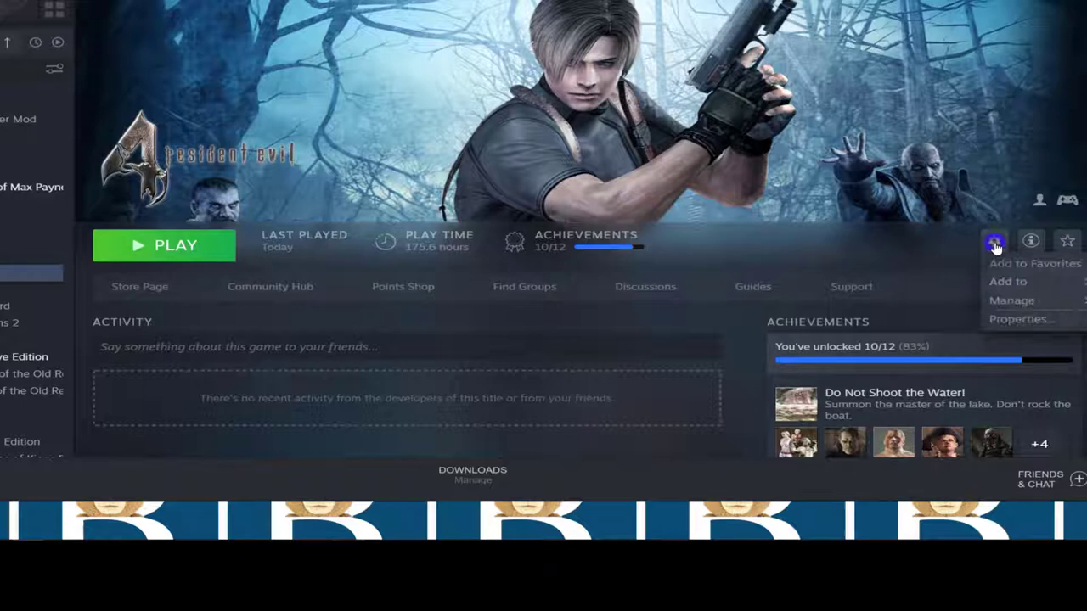
Browse Resident Evil 4's local files and go up to the AAF folder on G:.
mouse_move(1008, 303)
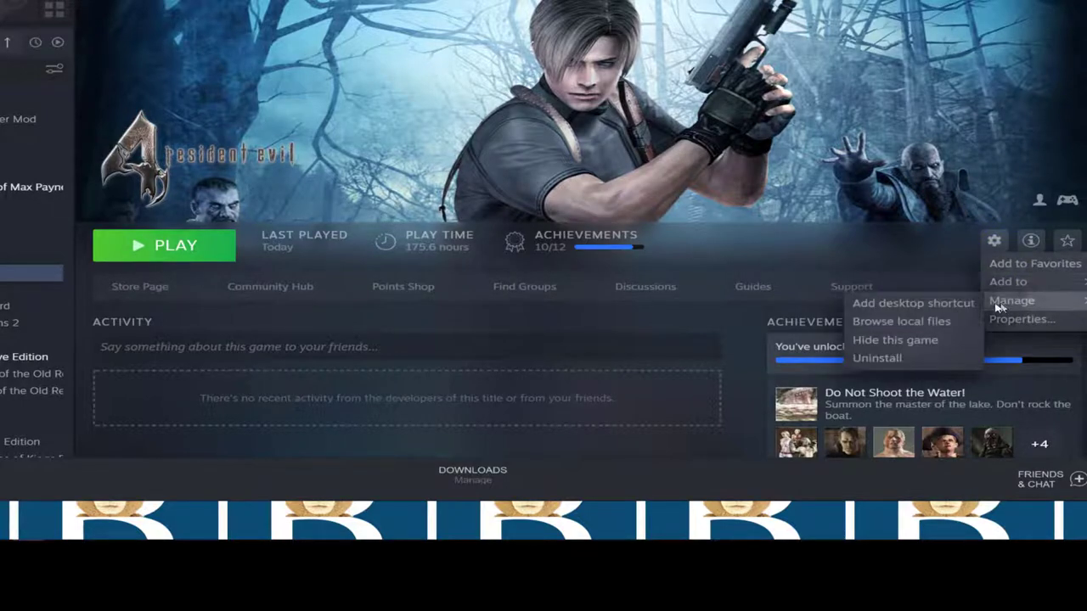
left_click(880, 320)
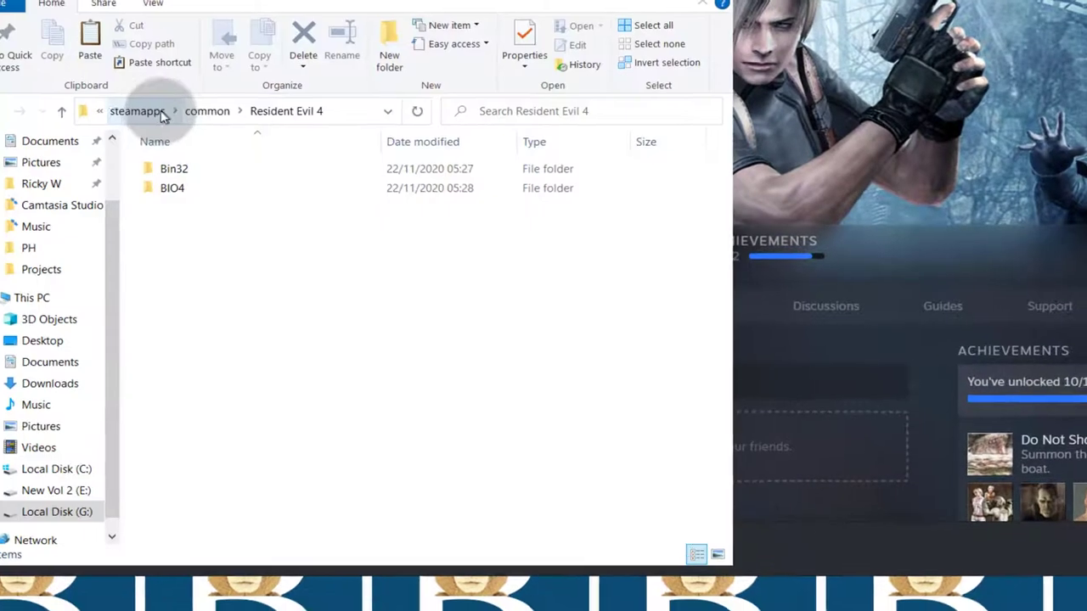
left_click(165, 111)
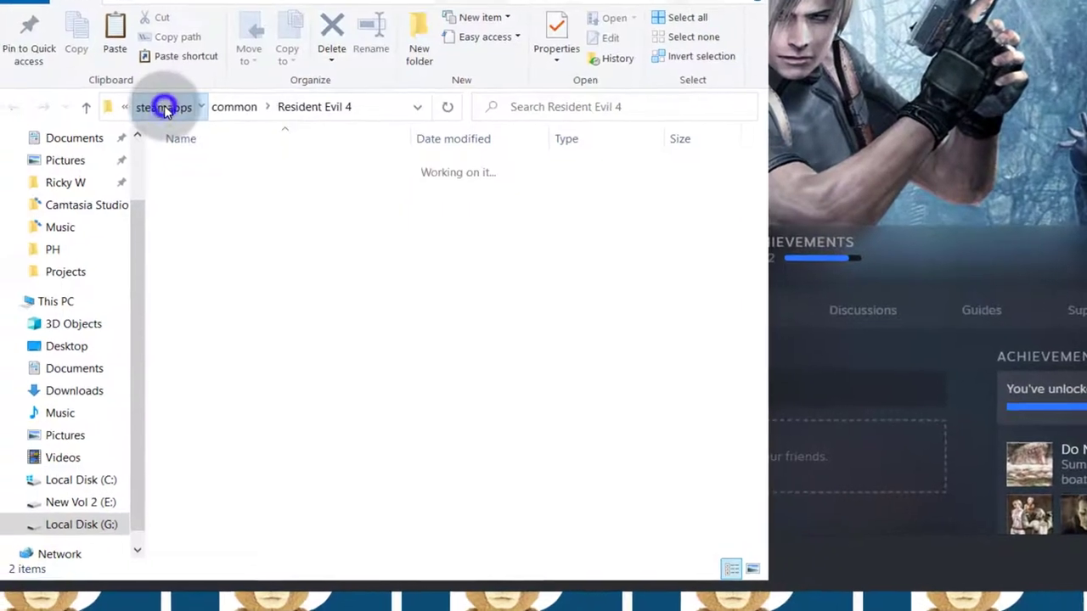
left_click(226, 102)
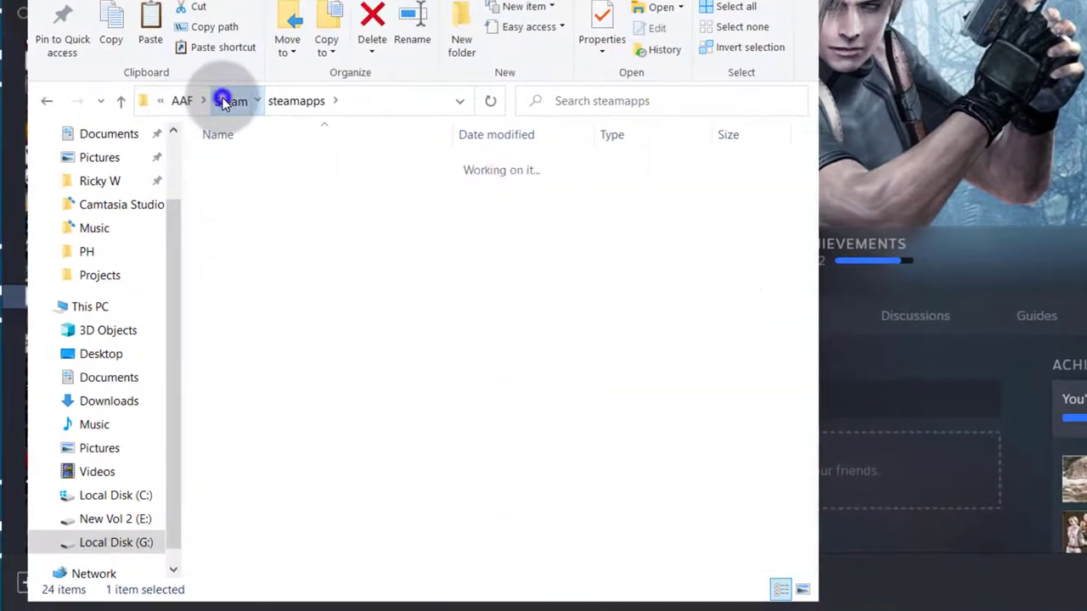
left_click(273, 102)
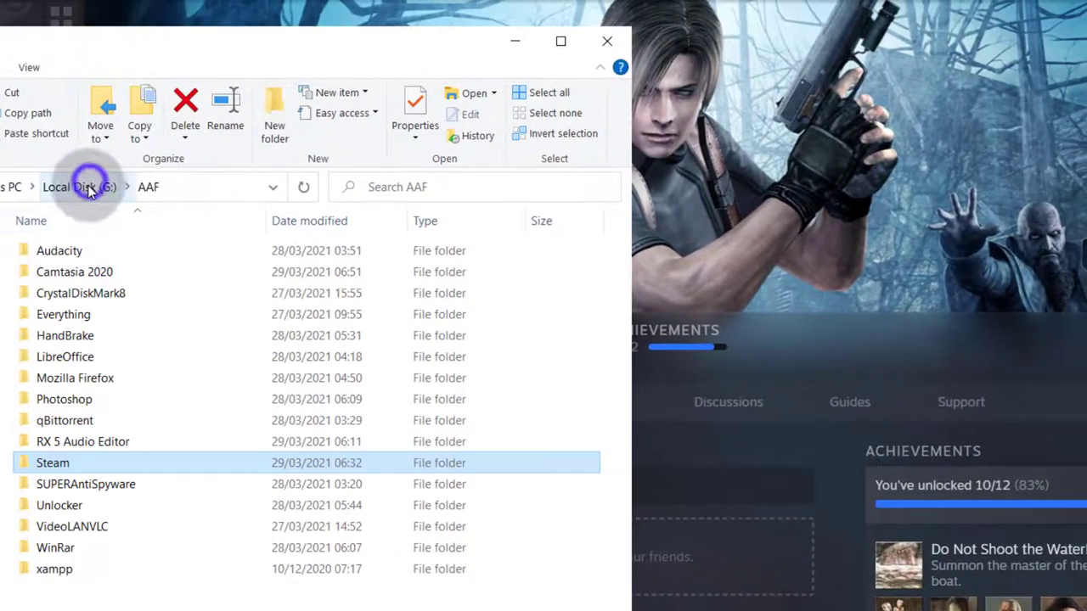
Check the contents of the 182 GB Steam folder, then copy it from AAF.
left_click(64, 465)
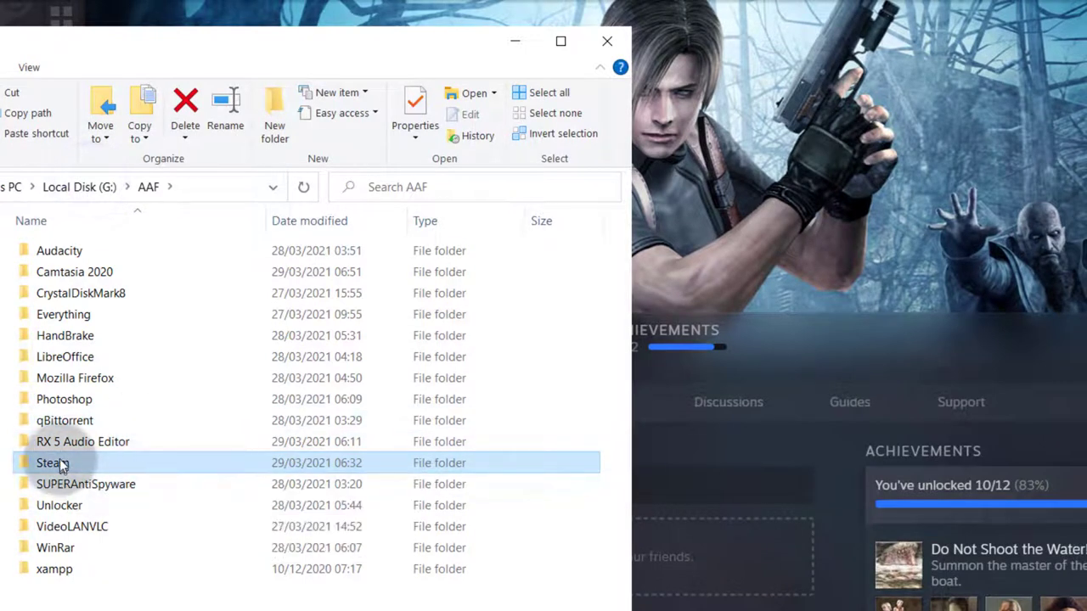
mouse_move(61, 463)
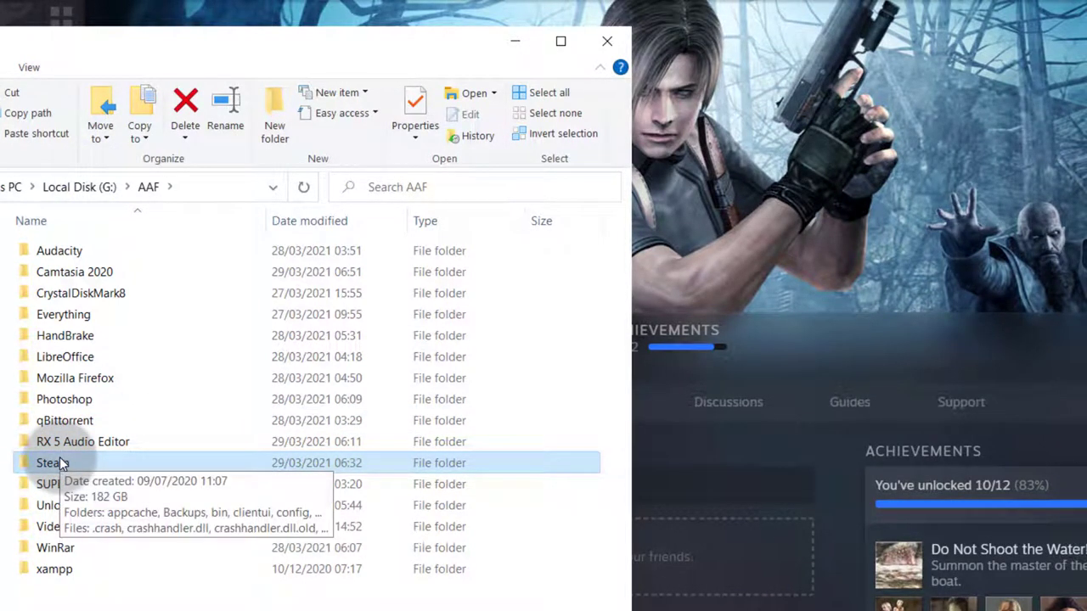
double_click(61, 464)
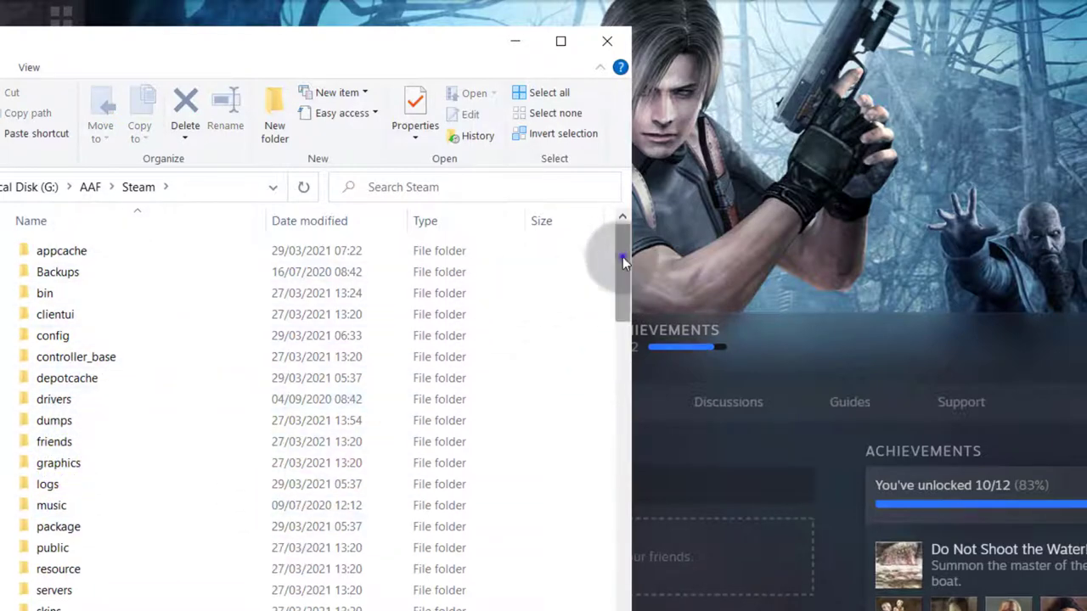
left_click_drag(622, 257, 614, 319)
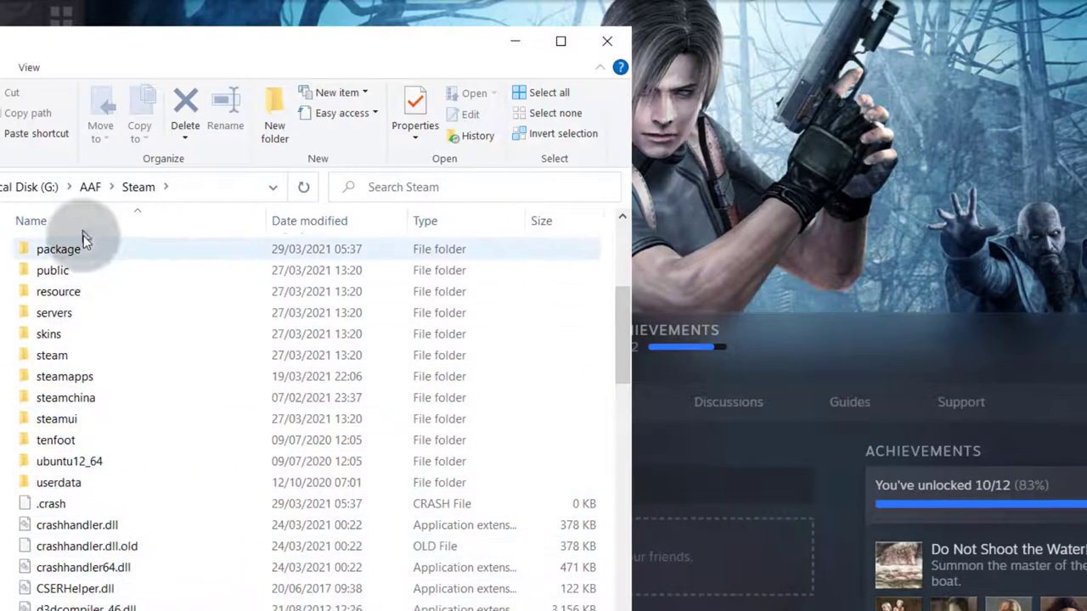
left_click(91, 188)
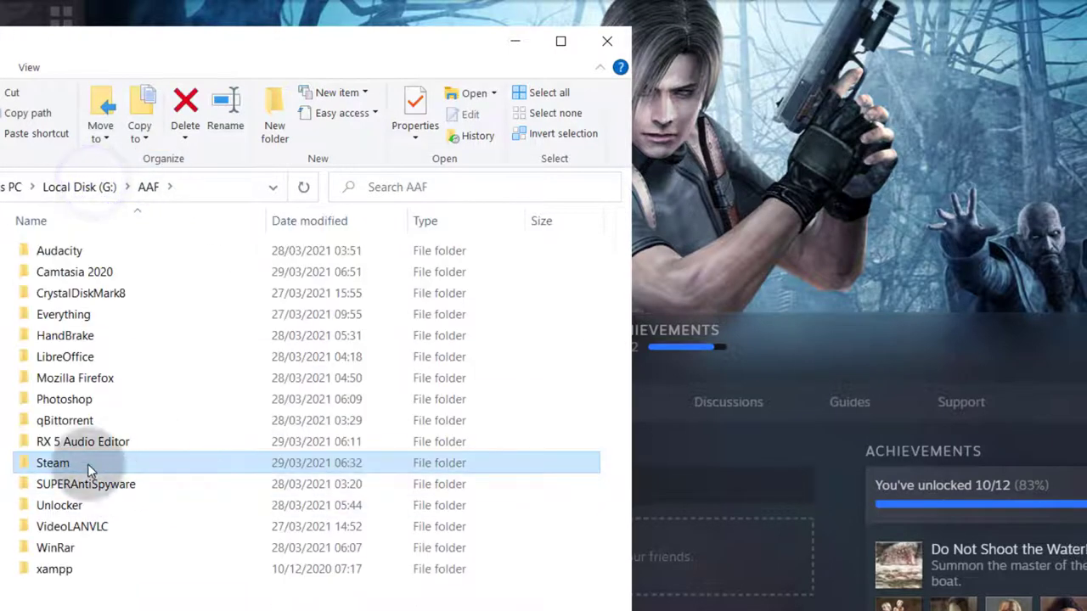
right_click(53, 467)
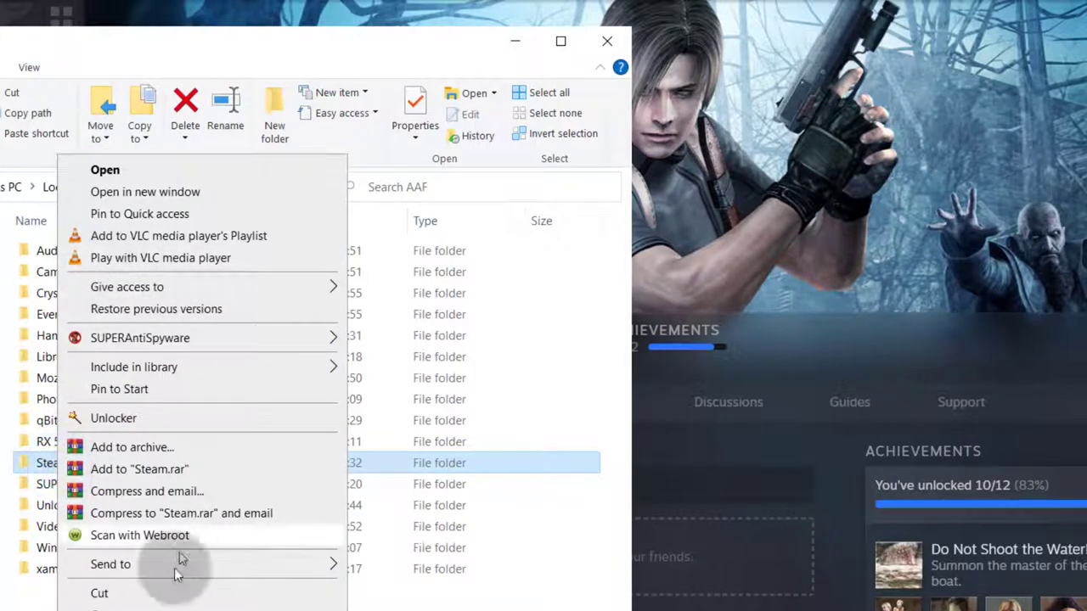
left_click(123, 606)
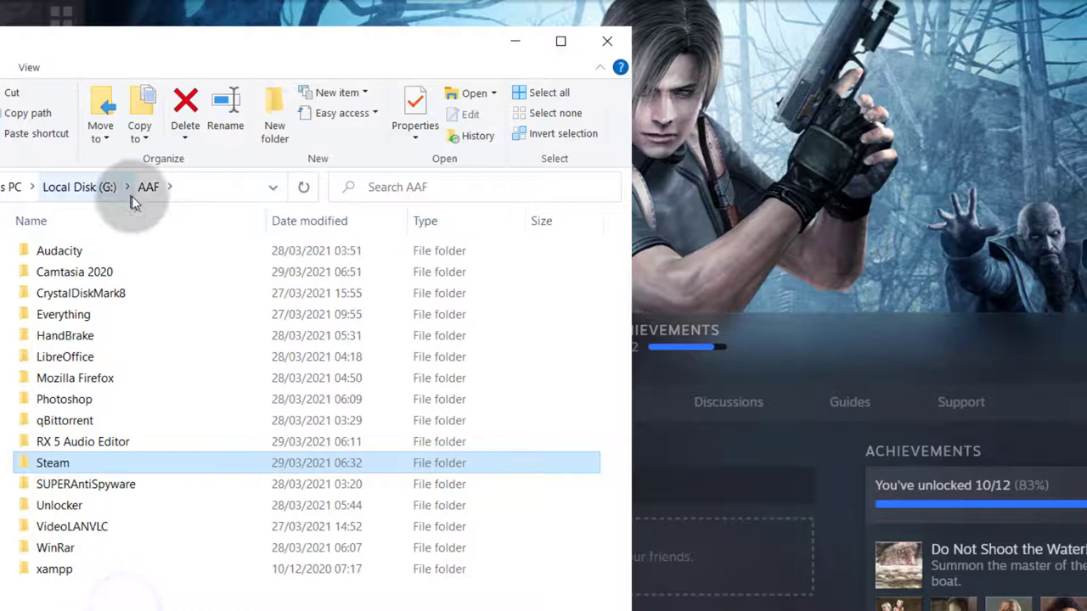
Paste the copied Steam folder into New Vol 2 (E:), starting the 53,125-item copy.
left_click(11, 187)
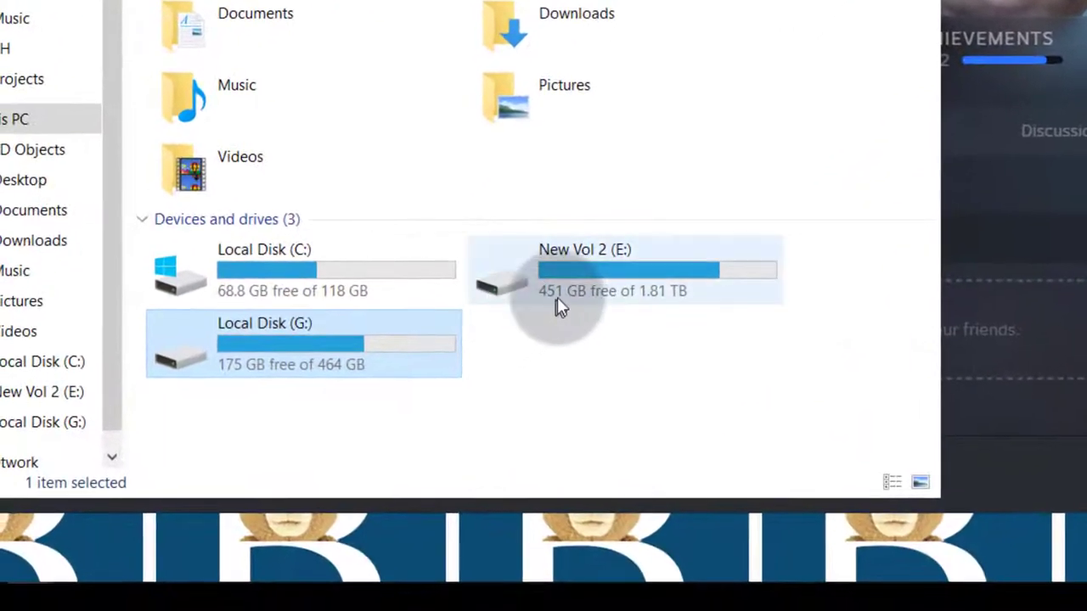
double_click(594, 274)
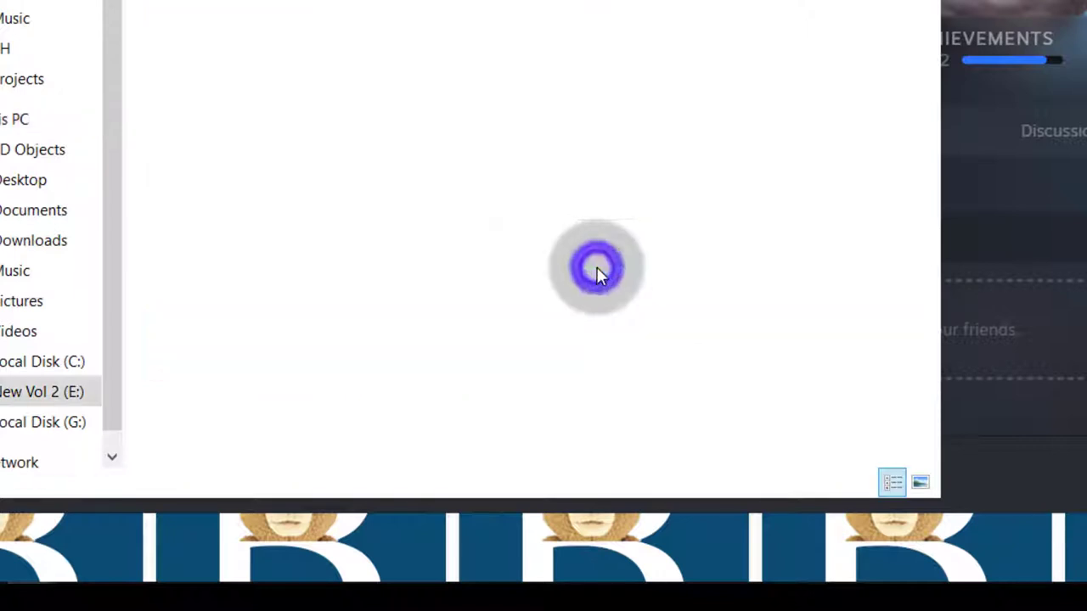
left_click(206, 7)
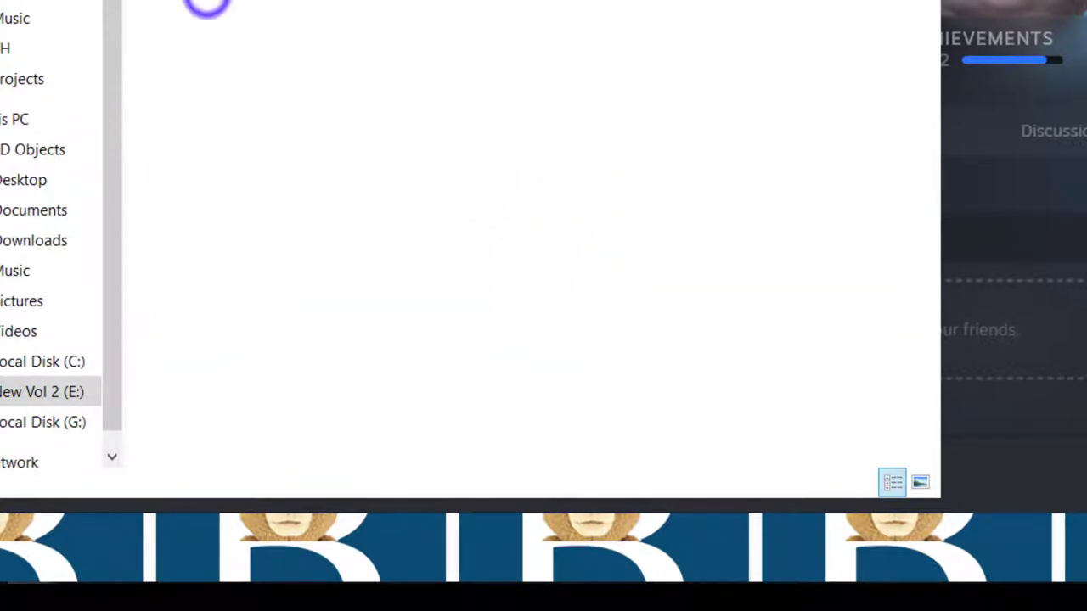
left_click(245, 393)
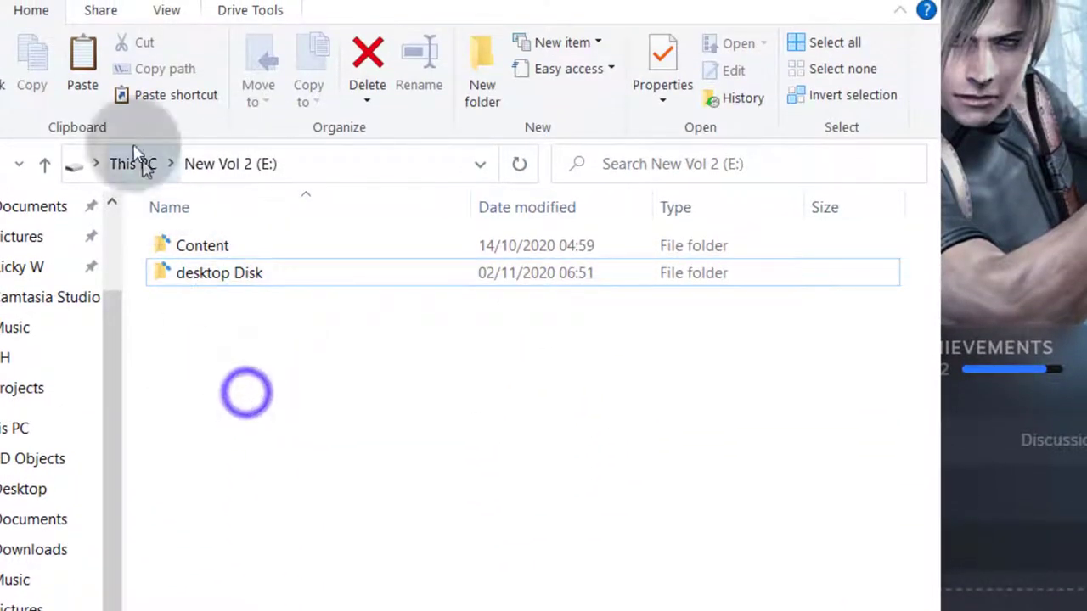
left_click(92, 60)
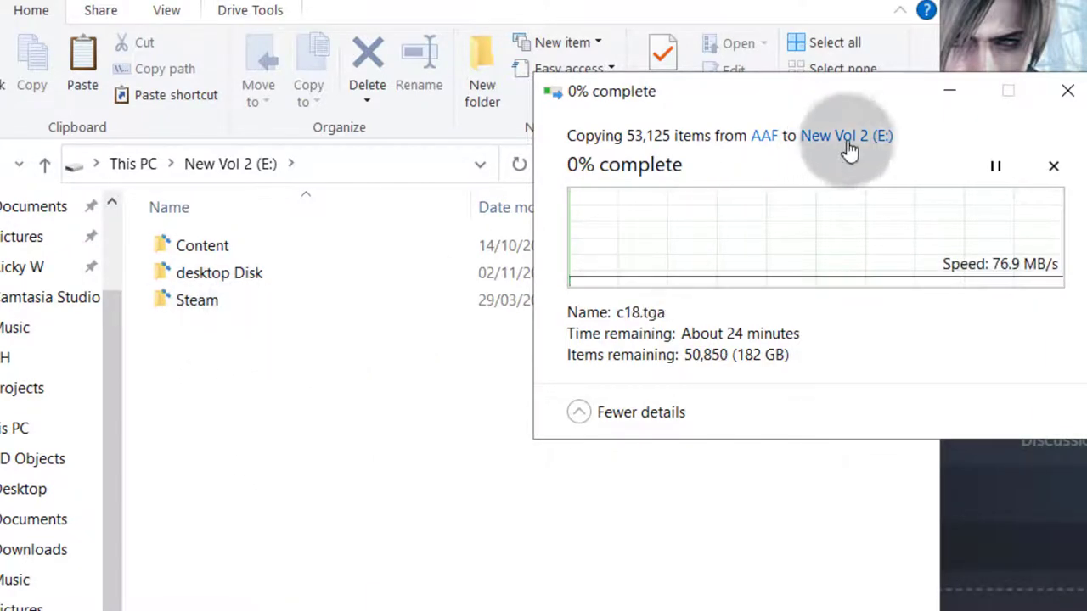
left_click(1068, 92)
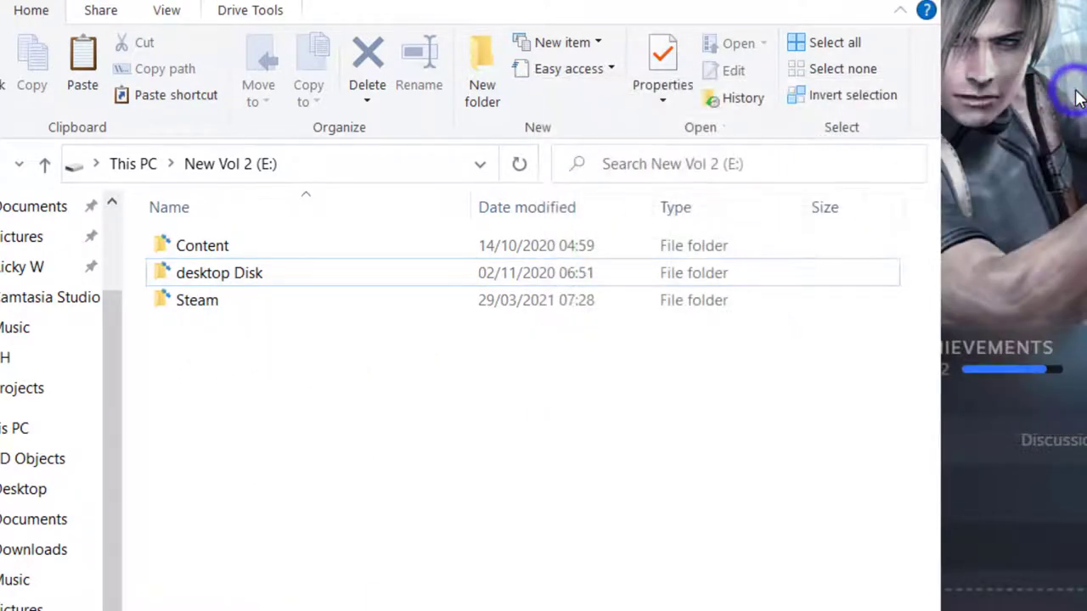
Open E:\Steam and scroll through its files to confirm steam.exe is there.
double_click(205, 301)
scroll(497, 408, "down", 10)
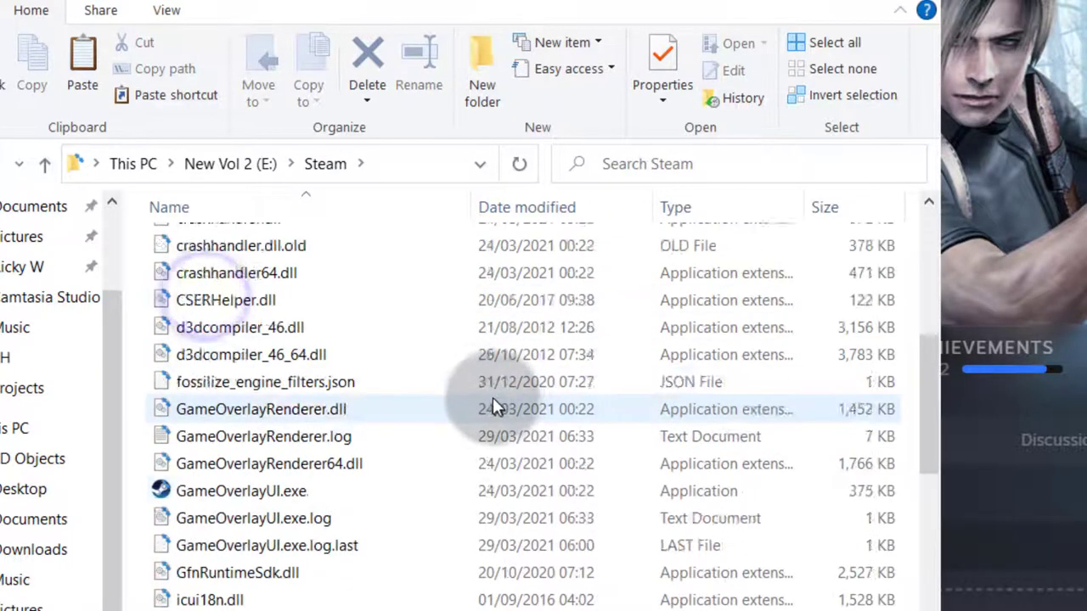
scroll(496, 408, "down", 8)
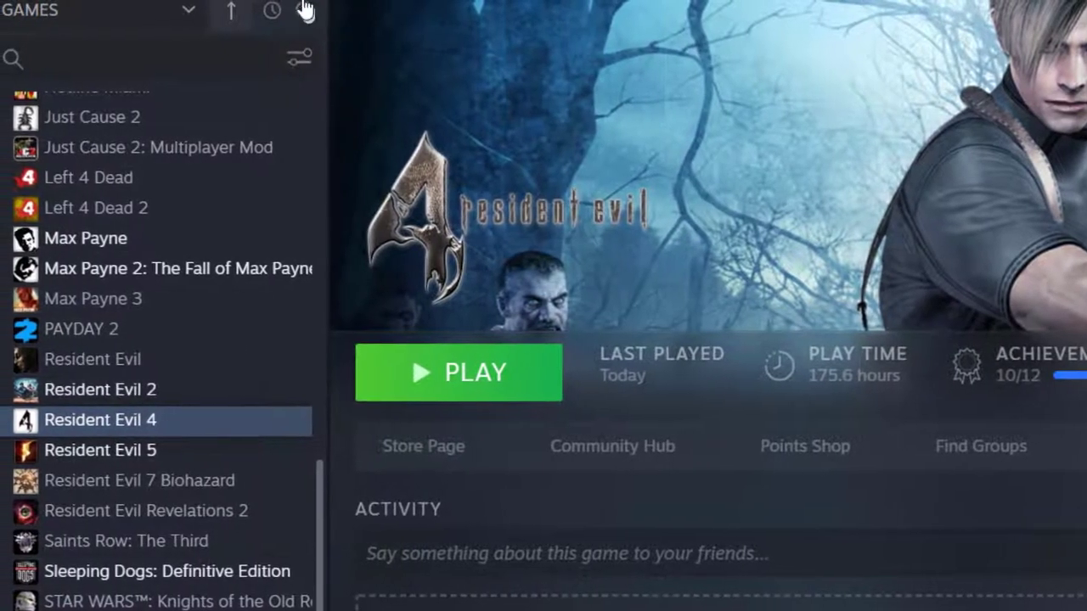
Filter the library to installed games and launch Resident Evil 5, skipping the GFWL download.
left_click(304, 10)
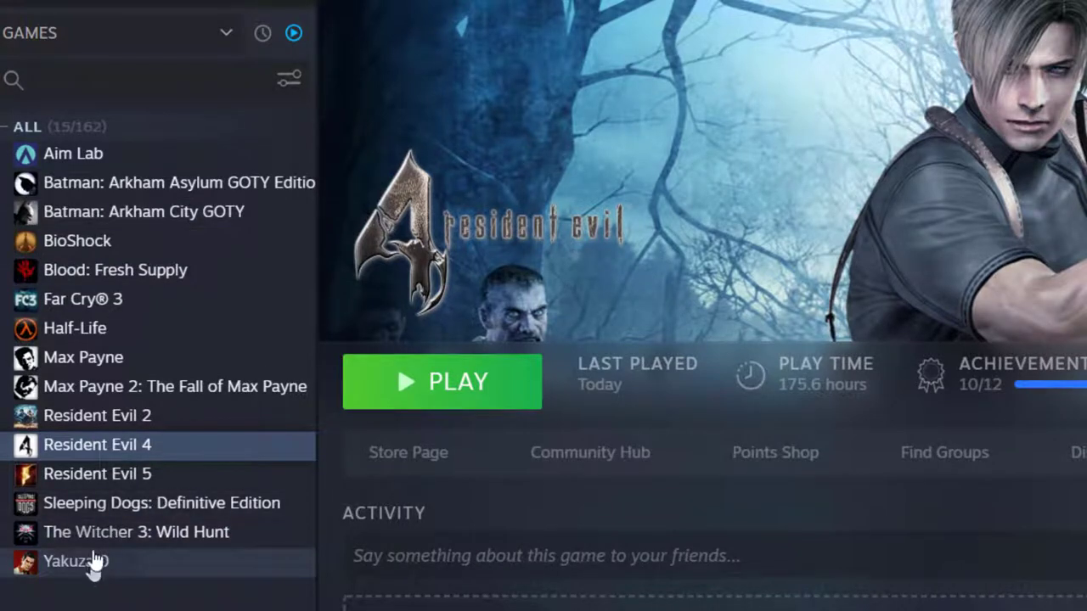
left_click(97, 480)
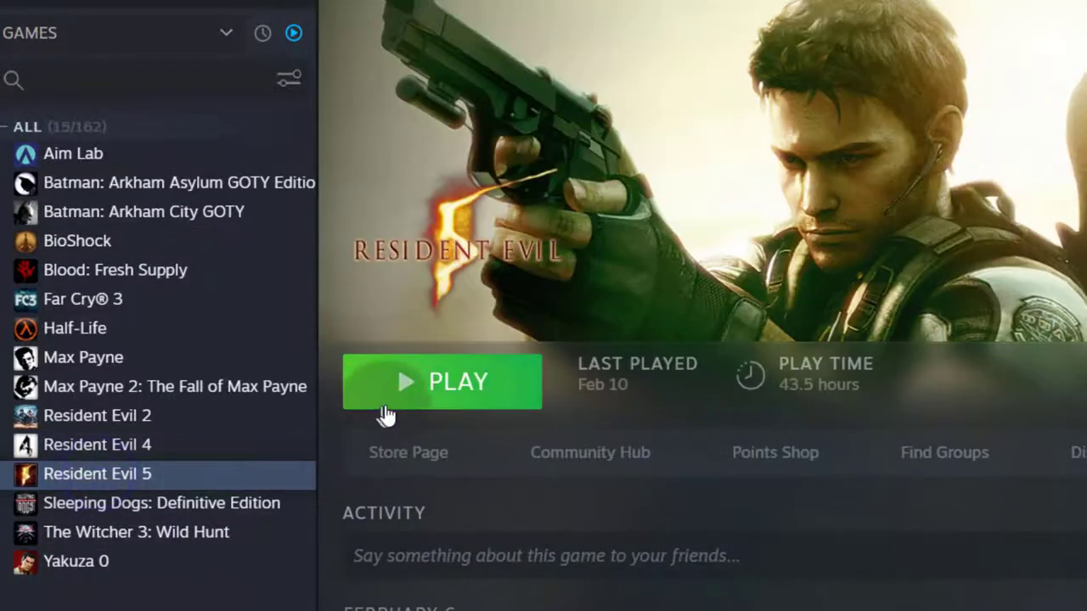
left_click(423, 387)
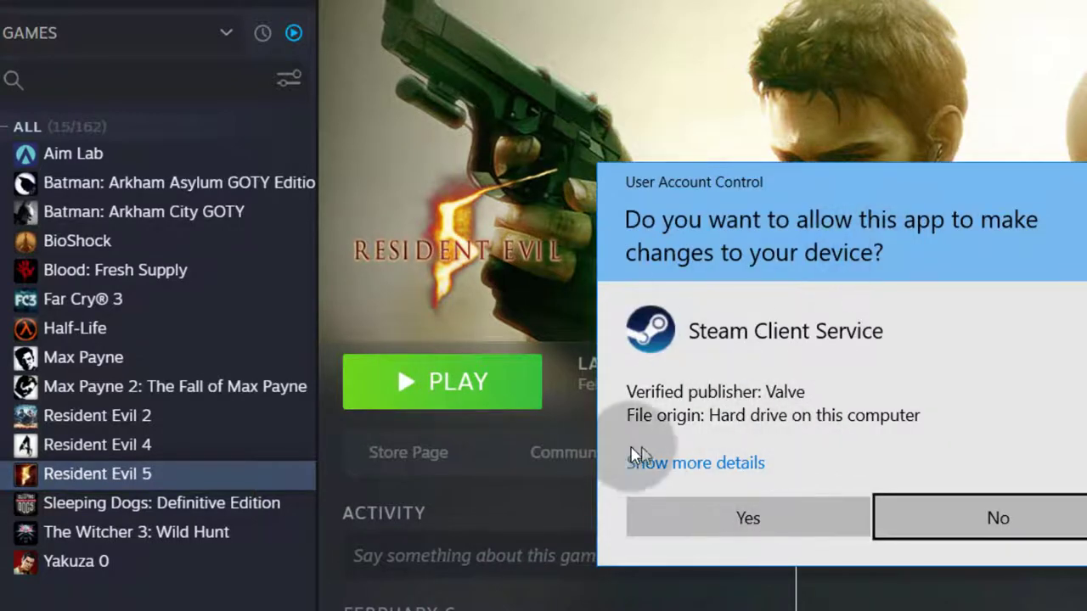
left_click(737, 515)
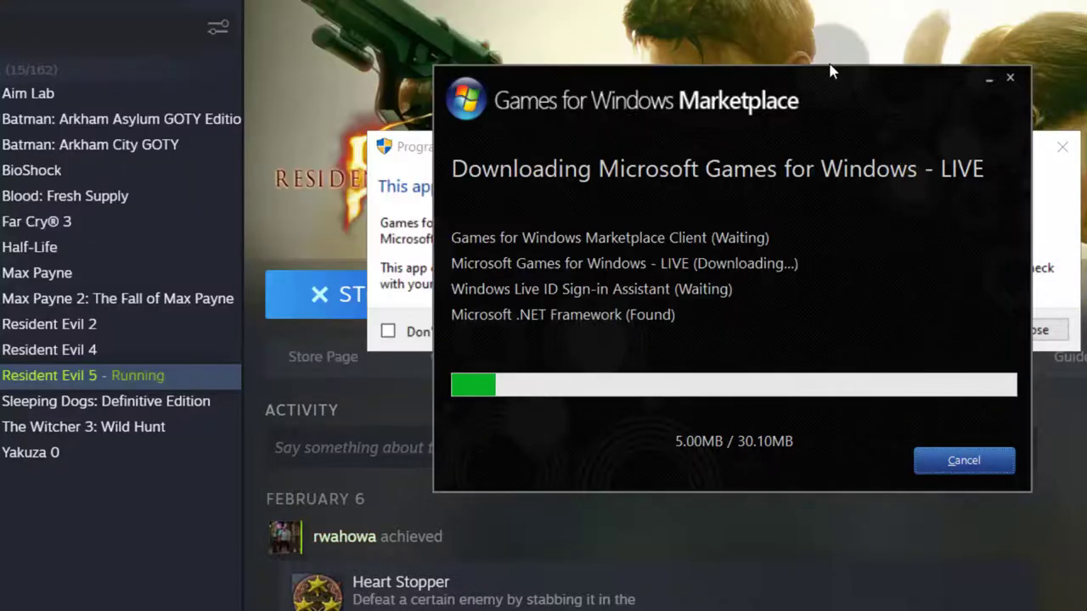
left_click(987, 81)
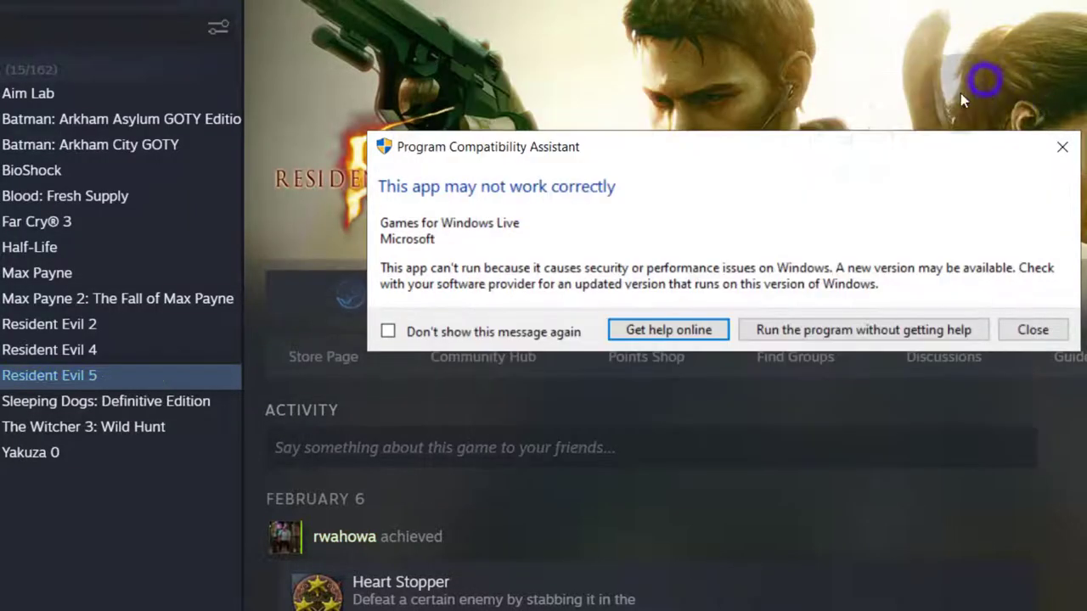
left_click(909, 330)
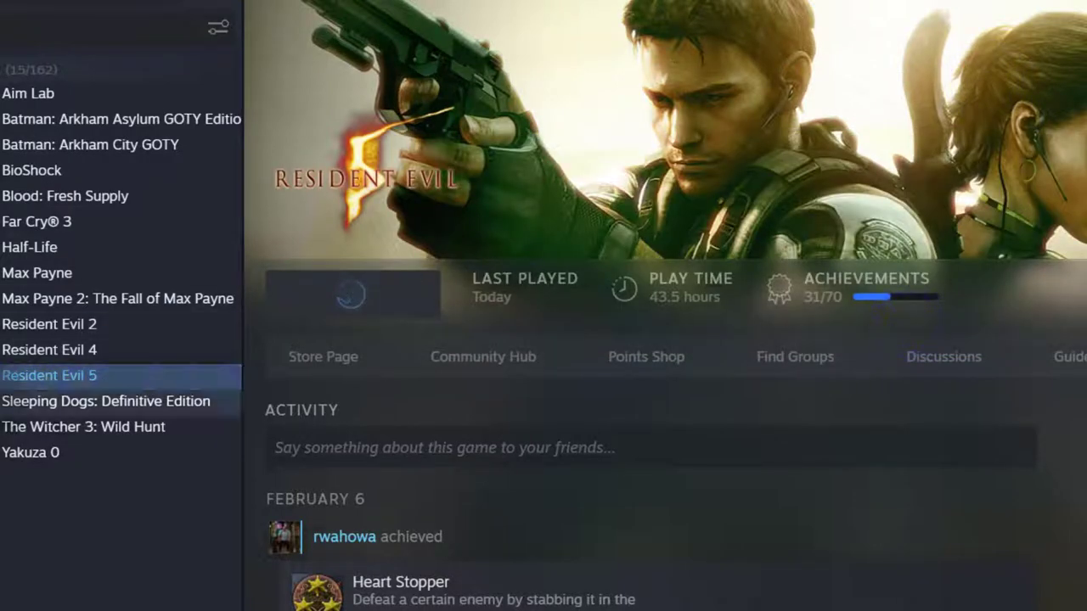
Launch Batman: Arkham Asylum GOTY, approving UAC and installing .NET Framework 3.5 when prompted.
left_click(94, 126)
left_click(365, 292)
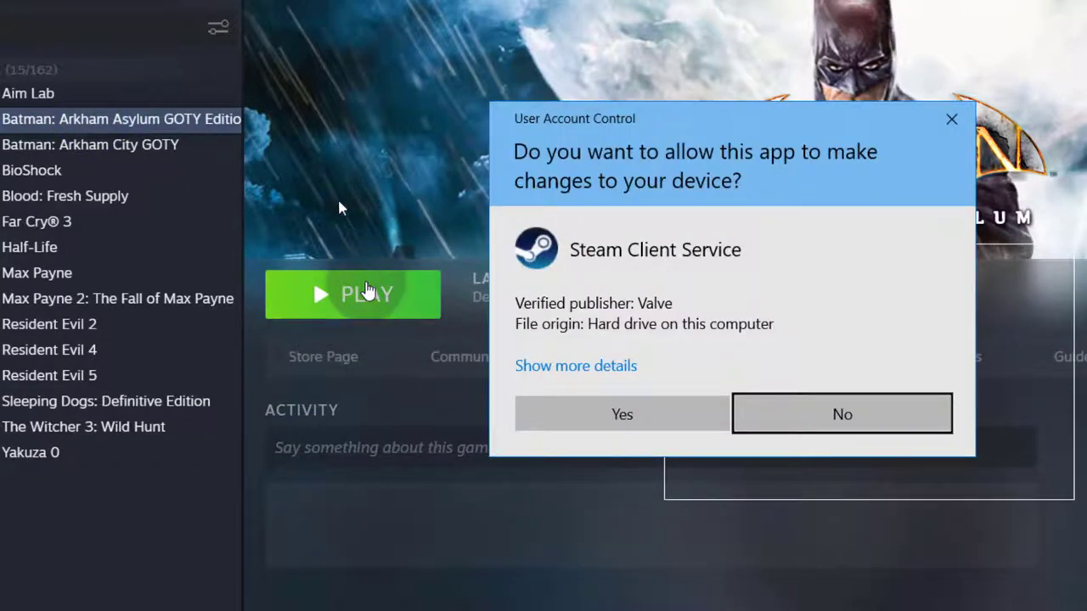
left_click(619, 408)
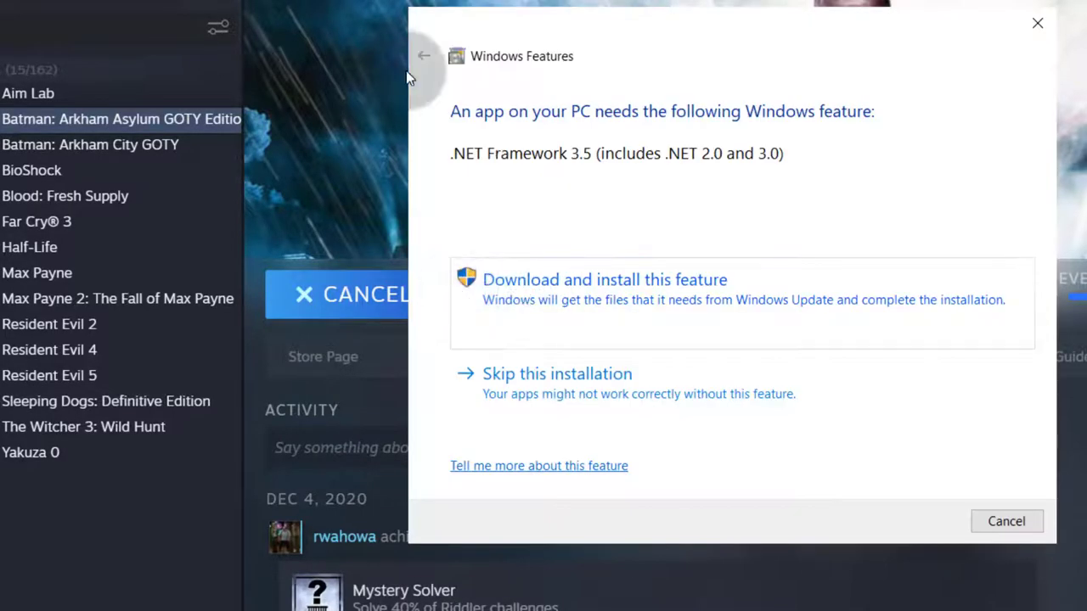
left_click(610, 285)
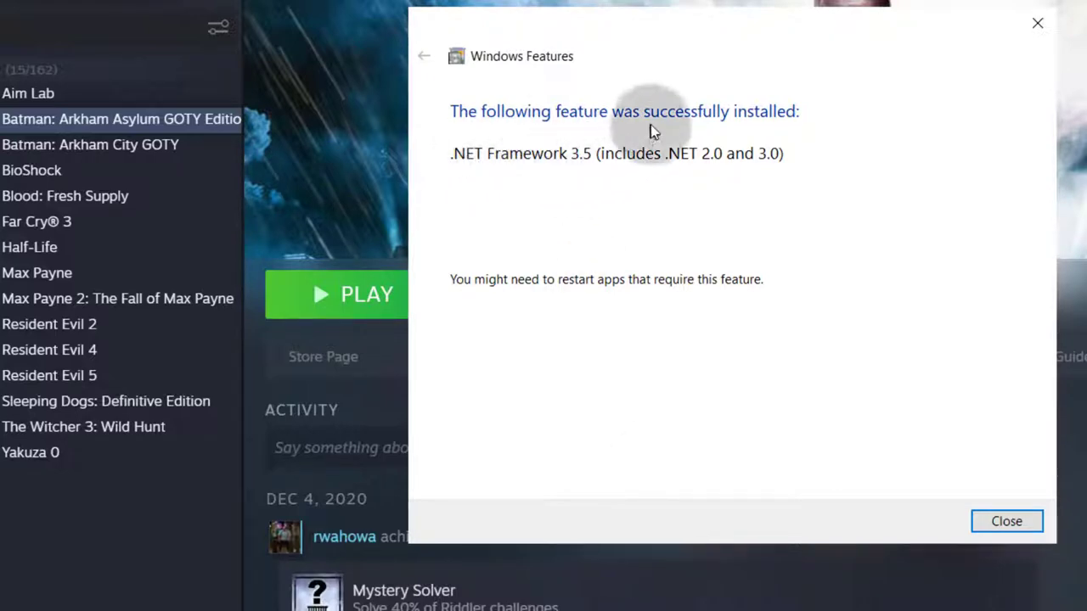
left_click(1036, 23)
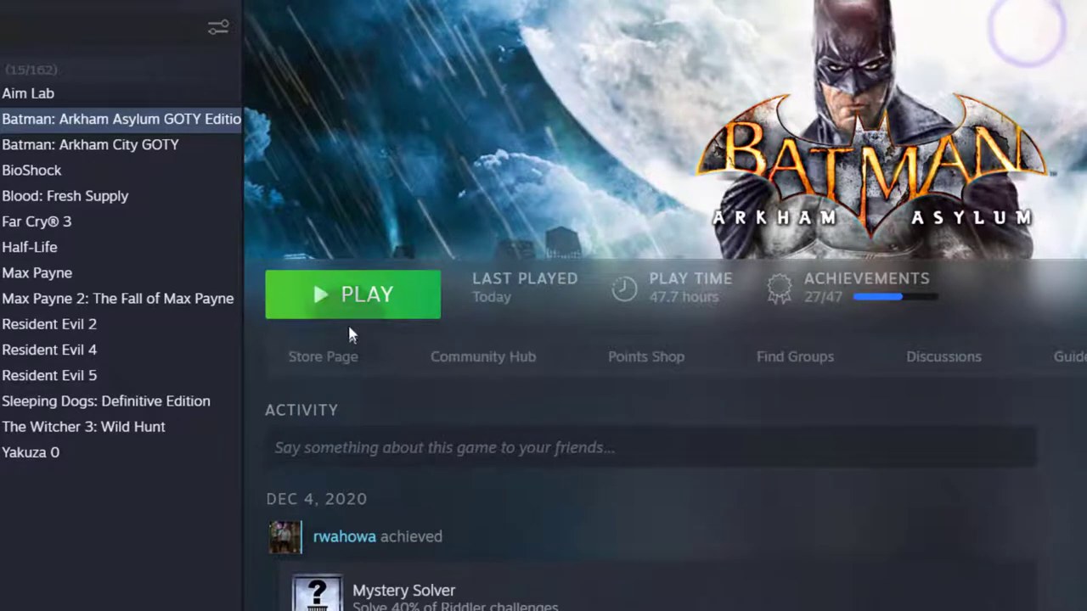
Run Batman: Arkham Asylum again with its PLAY button.
left_click(343, 297)
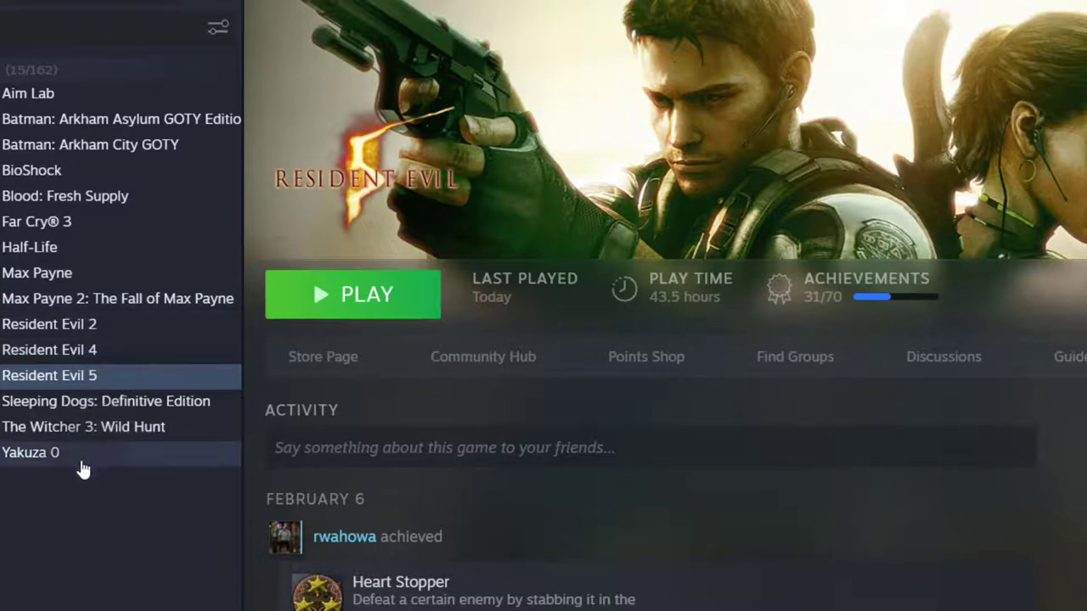
Launch Batman: Arkham City GOTY from the library and approve the User Account Control prompt.
left_click(95, 153)
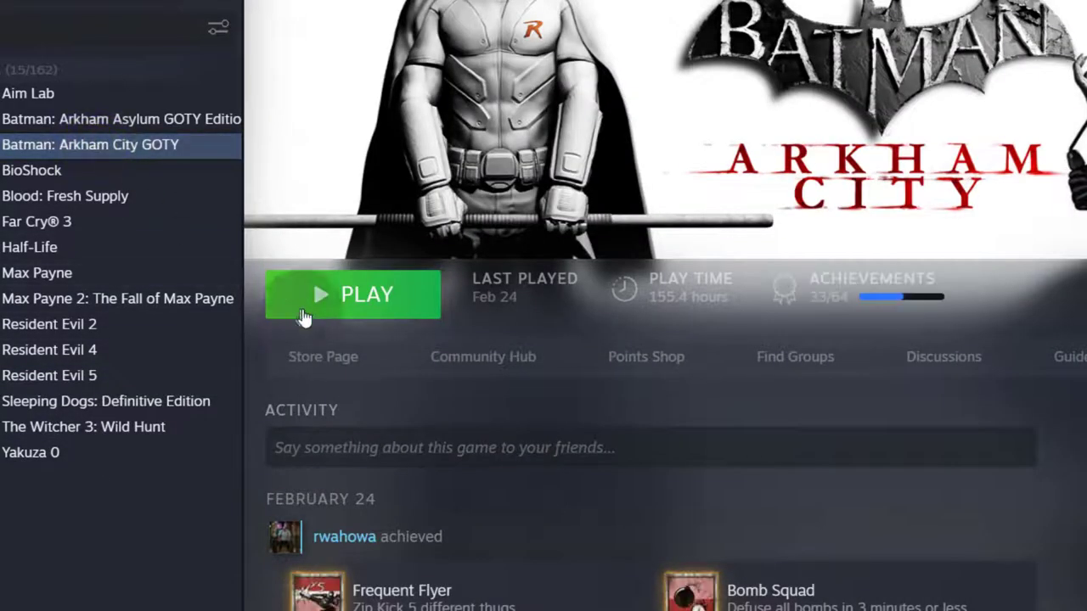
left_click(326, 298)
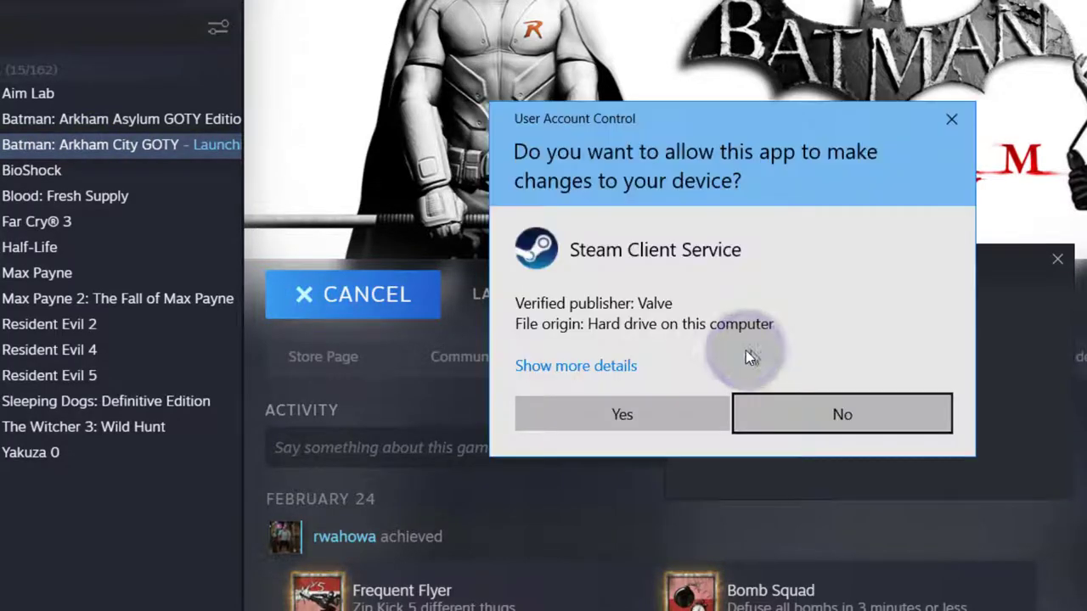
left_click(639, 416)
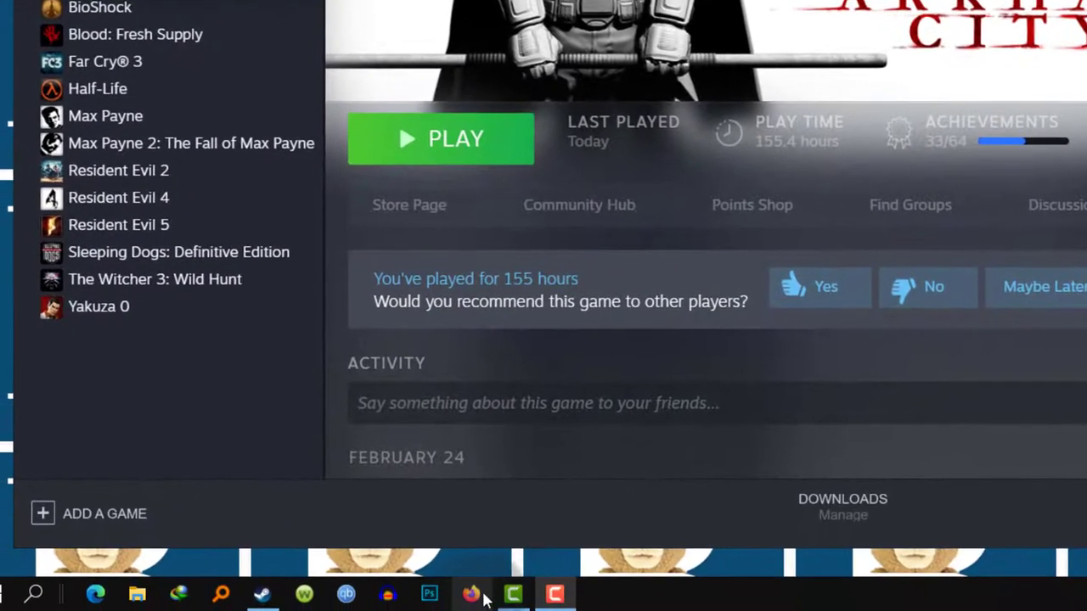
Bring up Steam's taskbar jump list with recent games, Store, Library, Settings and Exit Steam.
right_click(261, 594)
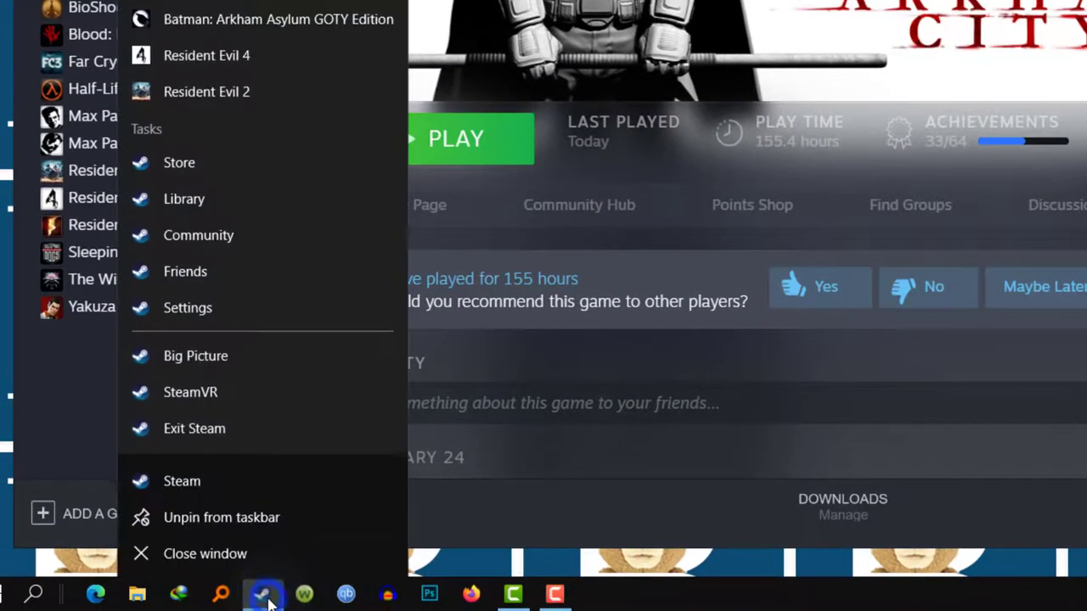